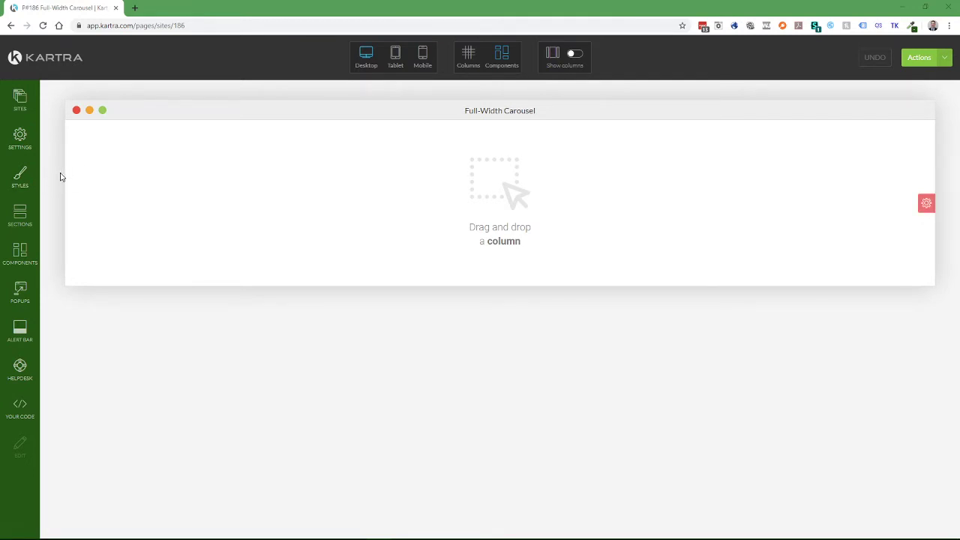
Filter the section templates to Content and scroll to the four-column coloured template.
{"action": "left_click", "coordinate": [23, 218]}
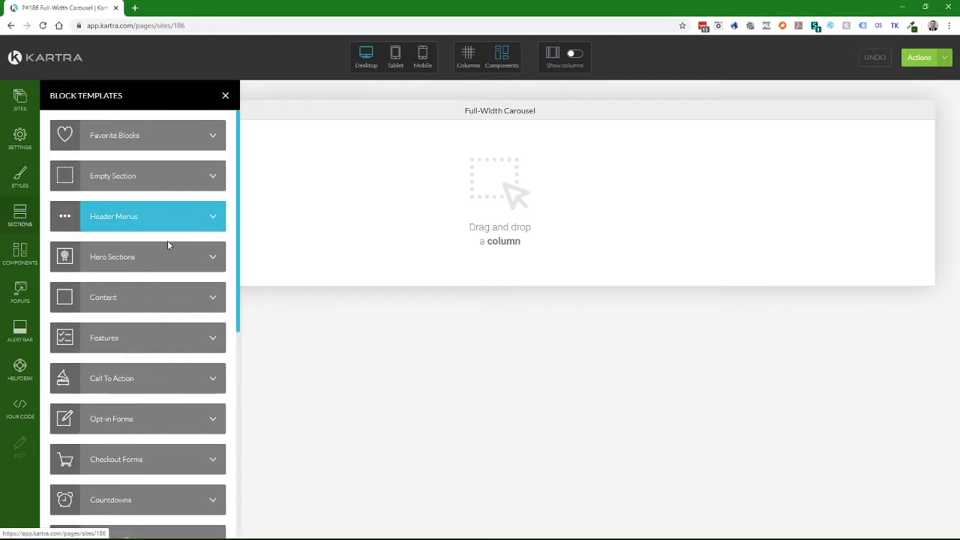
{"action": "left_click", "coordinate": [140, 297]}
{"action": "scroll", "coordinate": [149, 255], "scroll_direction": "down", "scroll_amount": 3}
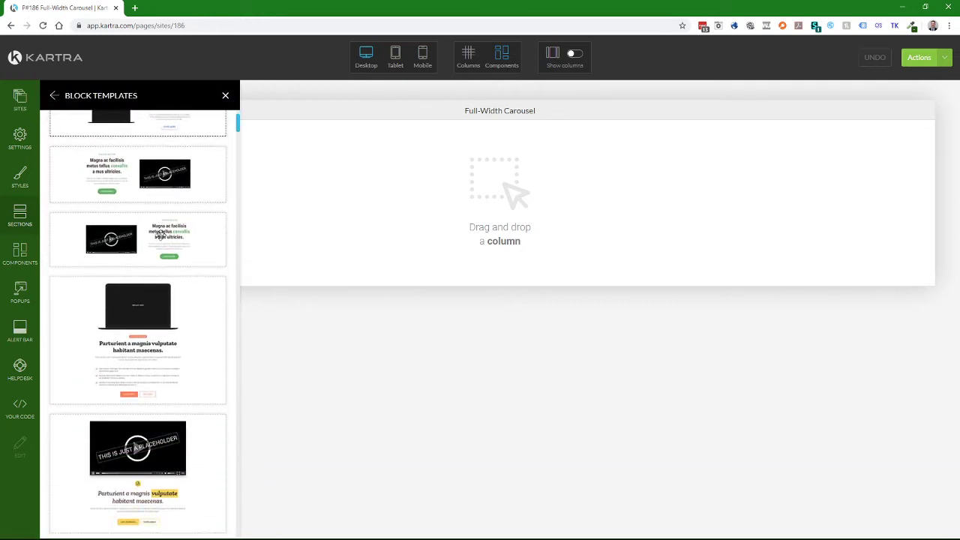
{"action": "scroll", "coordinate": [157, 243], "scroll_direction": "down", "scroll_amount": 4}
{"action": "scroll", "coordinate": [158, 240], "scroll_direction": "down", "scroll_amount": 4}
{"action": "scroll", "coordinate": [159, 238], "scroll_direction": "down", "scroll_amount": 4}
{"action": "scroll", "coordinate": [159, 237], "scroll_direction": "down", "scroll_amount": 4}
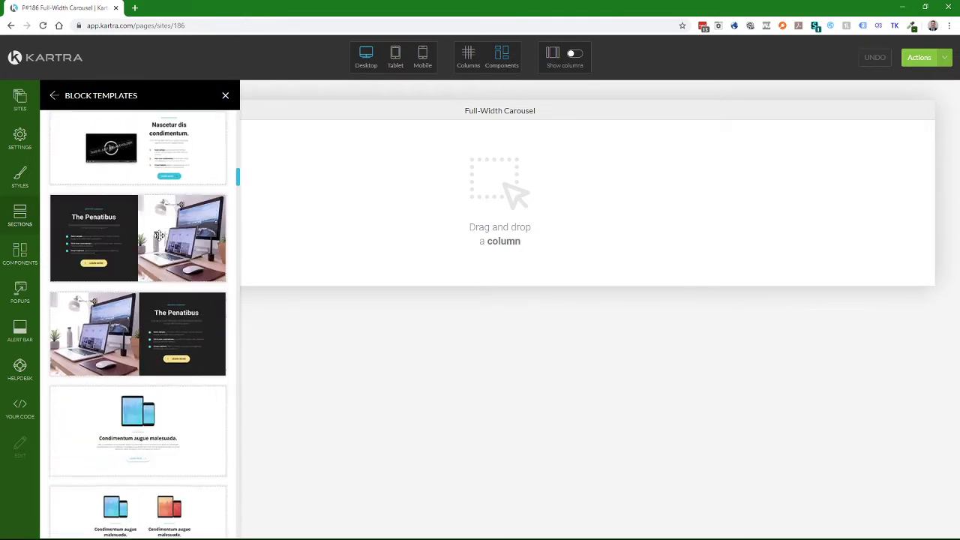
{"action": "scroll", "coordinate": [159, 235], "scroll_direction": "down", "scroll_amount": 4}
{"action": "scroll", "coordinate": [159, 235], "scroll_direction": "down", "scroll_amount": 4}
{"action": "scroll", "coordinate": [159, 235], "scroll_direction": "down", "scroll_amount": 4}
{"action": "scroll", "coordinate": [159, 236], "scroll_direction": "down", "scroll_amount": 4}
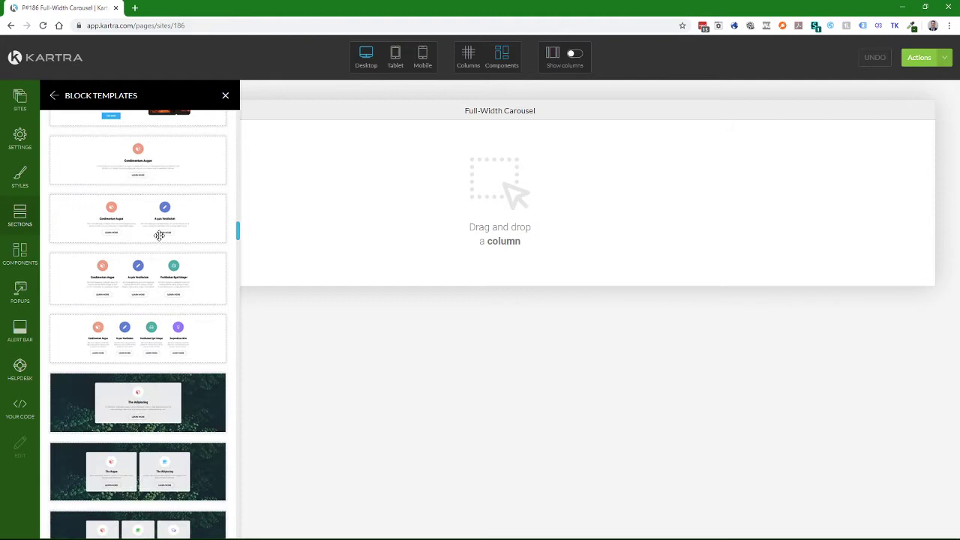
{"action": "scroll", "coordinate": [159, 236], "scroll_direction": "down", "scroll_amount": 4}
{"action": "scroll", "coordinate": [159, 236], "scroll_direction": "down", "scroll_amount": 4}
{"action": "scroll", "coordinate": [159, 235], "scroll_direction": "down", "scroll_amount": 4}
{"action": "scroll", "coordinate": [159, 235], "scroll_direction": "down", "scroll_amount": 4}
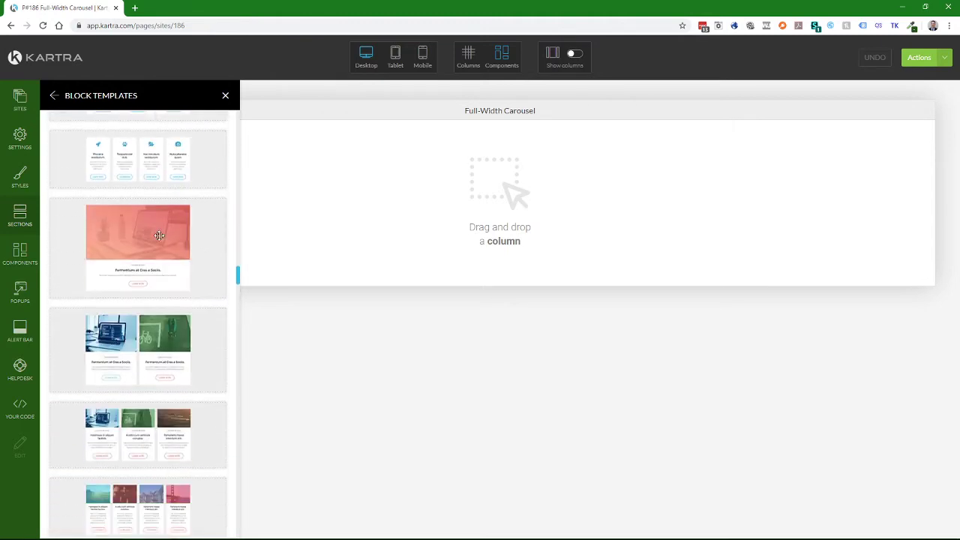
{"action": "scroll", "coordinate": [159, 236], "scroll_direction": "down", "scroll_amount": 4}
{"action": "scroll", "coordinate": [159, 235], "scroll_direction": "down", "scroll_amount": 4}
{"action": "scroll", "coordinate": [159, 235], "scroll_direction": "down", "scroll_amount": 4}
{"action": "scroll", "coordinate": [159, 236], "scroll_direction": "down", "scroll_amount": 4}
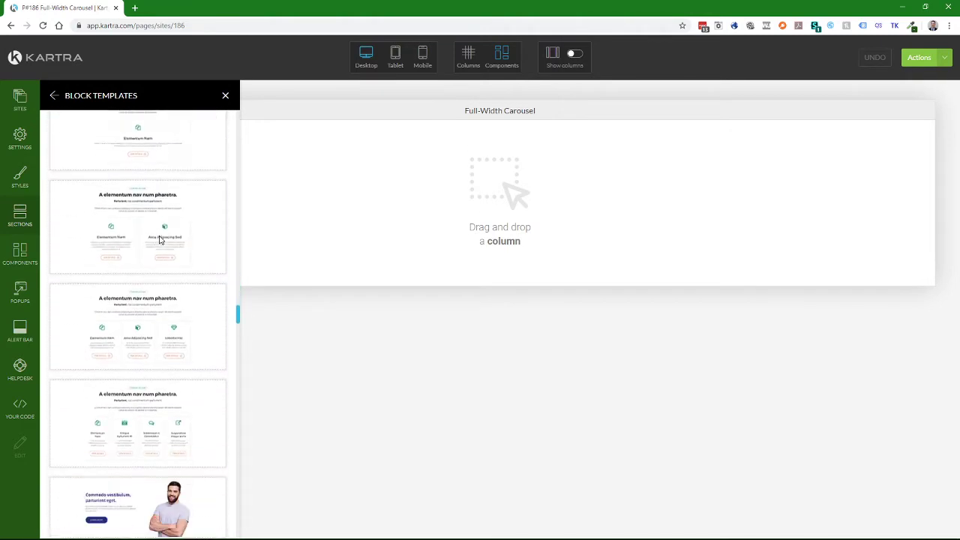
{"action": "scroll", "coordinate": [159, 235], "scroll_direction": "down", "scroll_amount": 4}
{"action": "scroll", "coordinate": [159, 235], "scroll_direction": "down", "scroll_amount": 4}
{"action": "scroll", "coordinate": [159, 236], "scroll_direction": "down", "scroll_amount": 4}
{"action": "scroll", "coordinate": [159, 235], "scroll_direction": "down", "scroll_amount": 4}
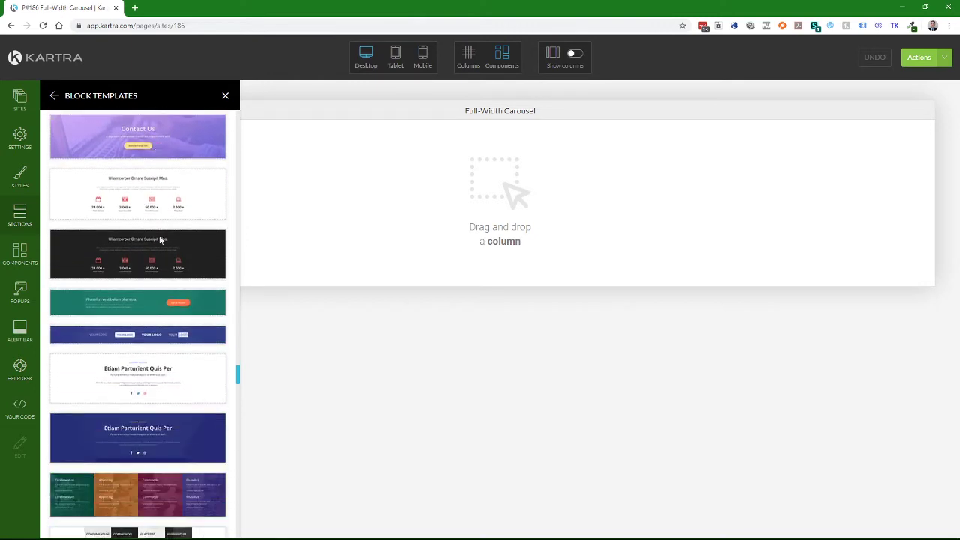
{"action": "scroll", "coordinate": [159, 235], "scroll_direction": "down", "scroll_amount": 4}
{"action": "scroll", "coordinate": [159, 235], "scroll_direction": "down", "scroll_amount": 3}
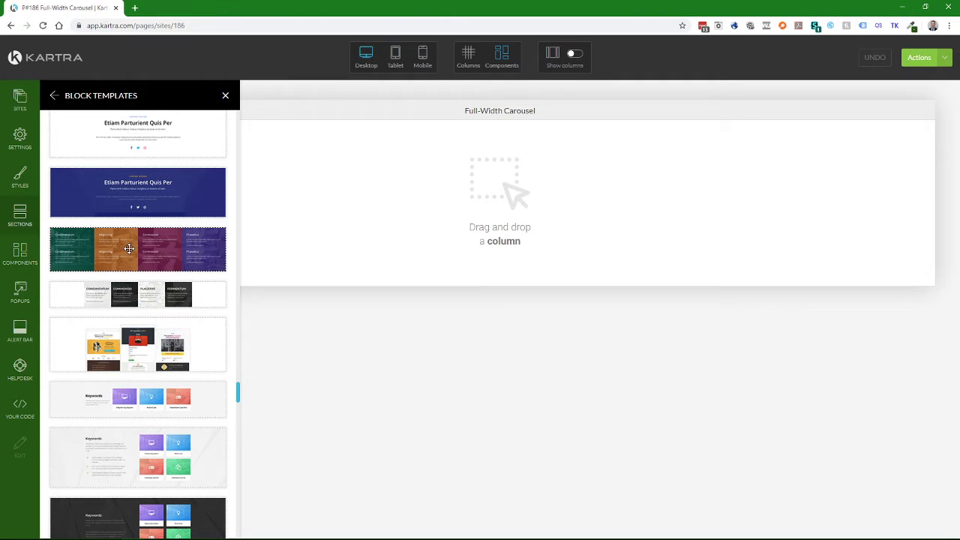
Place the four-column colour block on the page and delete the empty drag-and-drop section.
{"action": "left_click_drag", "start_coordinate": [129, 248], "coordinate": [494, 313]}
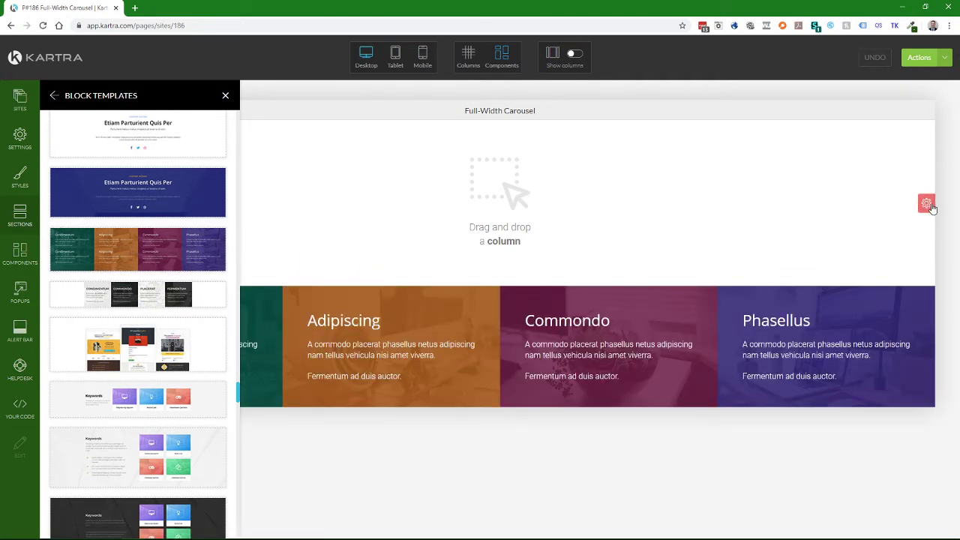
{"action": "left_click", "coordinate": [923, 262]}
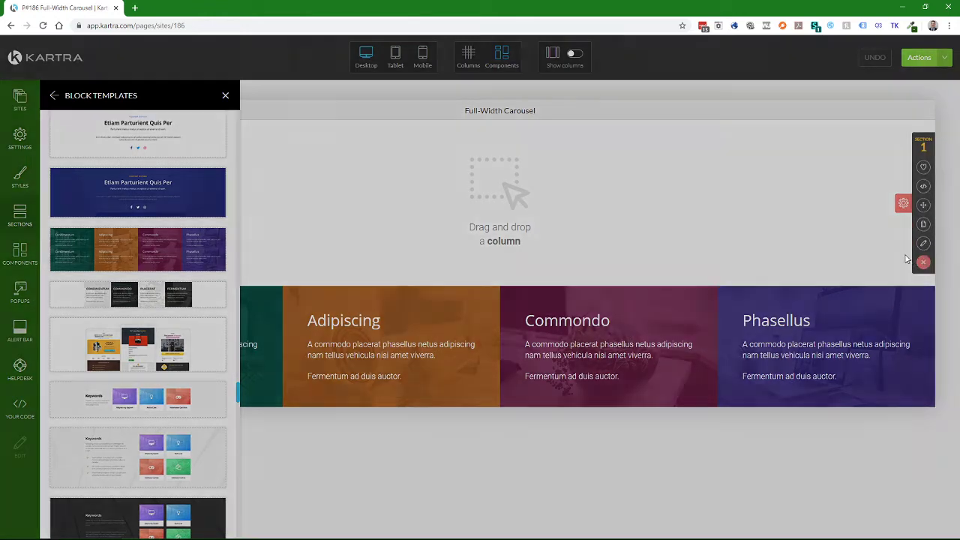
{"action": "left_click", "coordinate": [567, 76]}
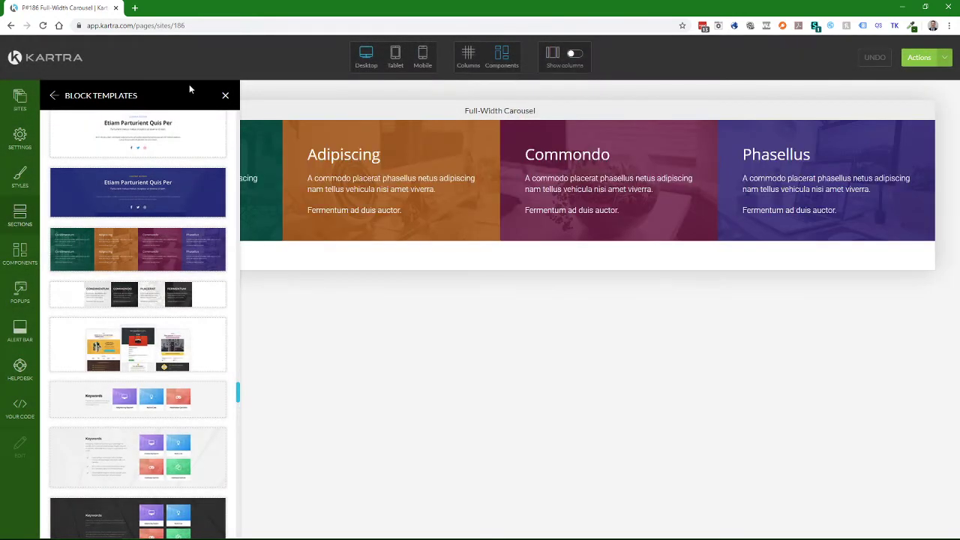
{"action": "left_click", "coordinate": [225, 95]}
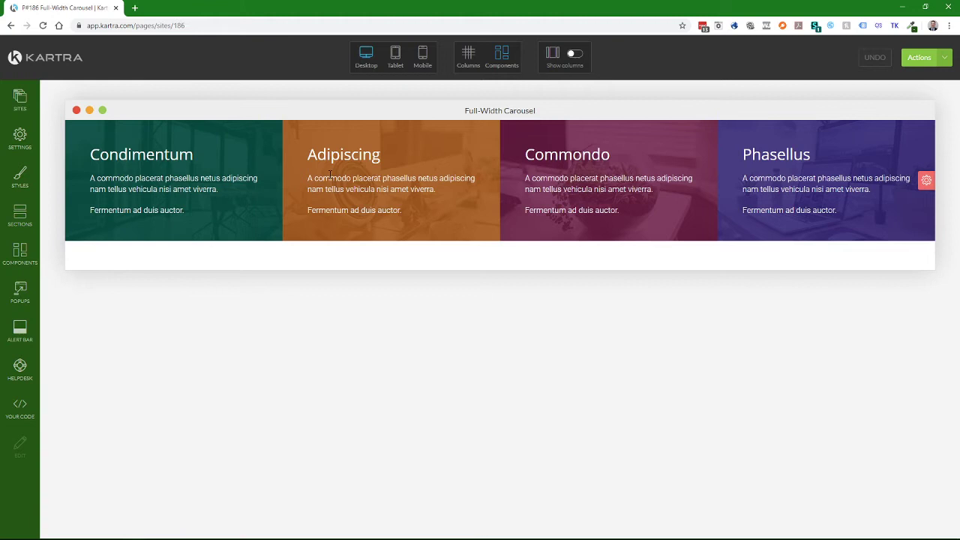
In Column Mode, delete the Adipiscing, Commondo and Phasellus columns.
{"action": "left_click", "coordinate": [467, 60]}
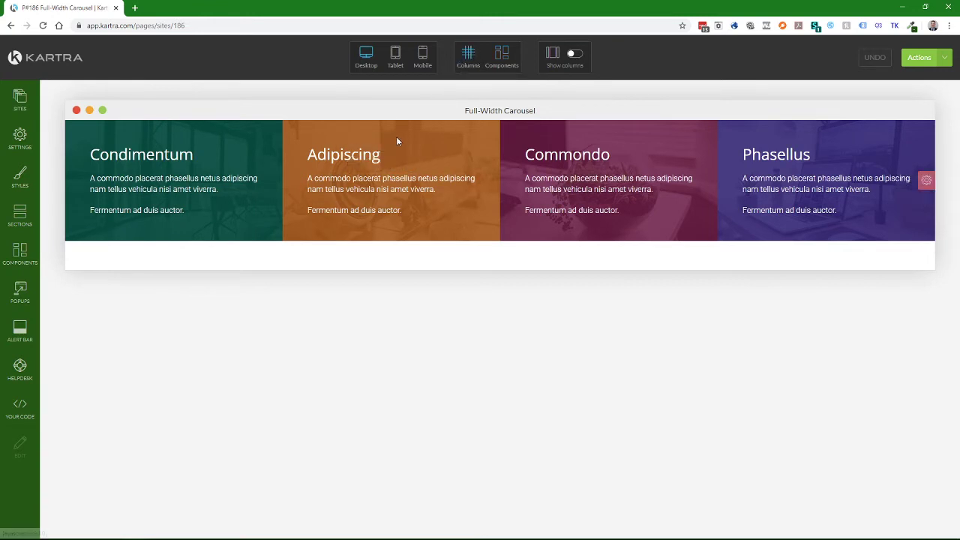
{"action": "left_click", "coordinate": [327, 133]}
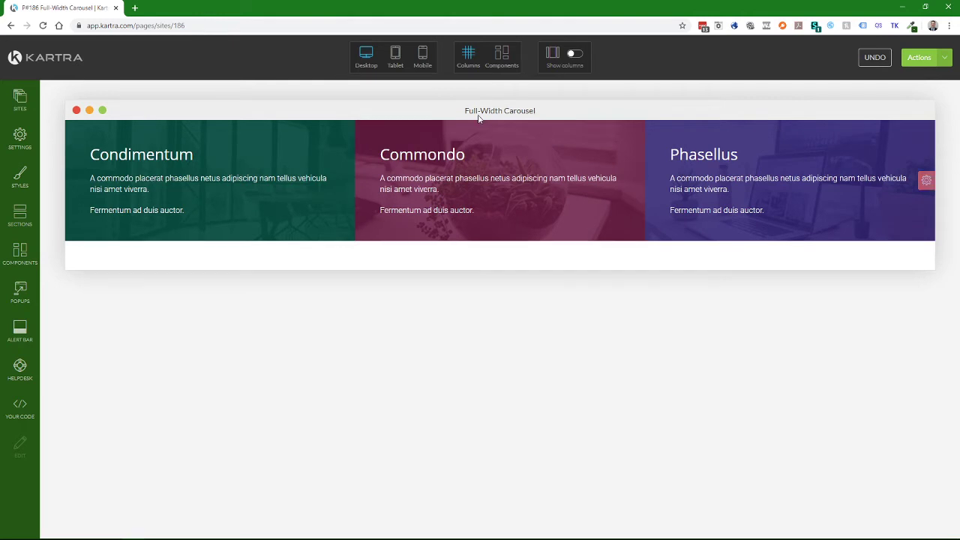
{"action": "mouse_move", "coordinate": [499, 180]}
{"action": "left_click", "coordinate": [403, 130]}
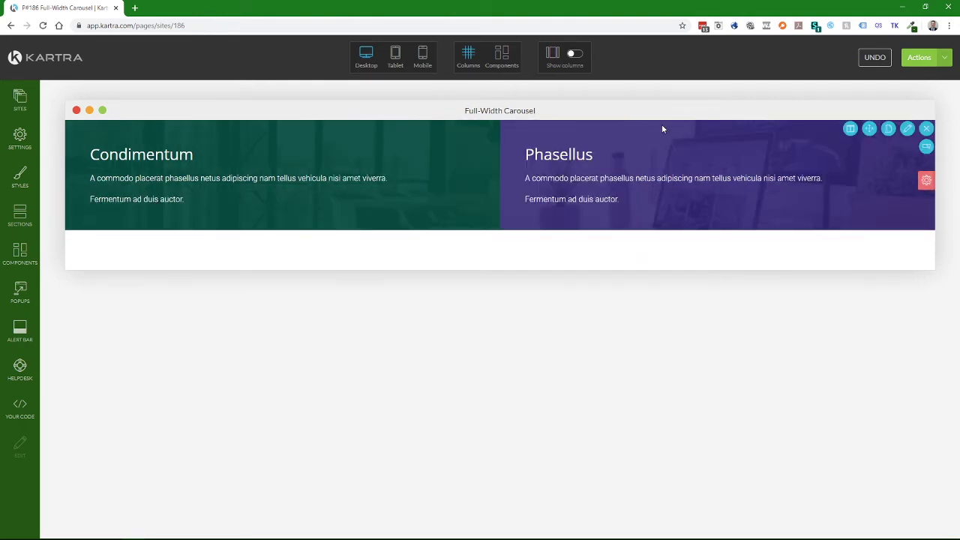
{"action": "left_click", "coordinate": [548, 130]}
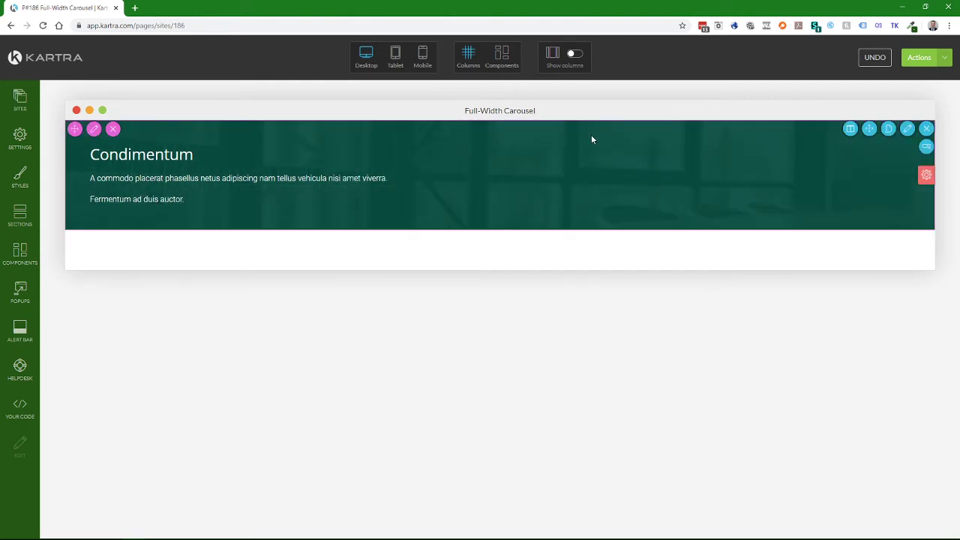
Delete the Fermentum line, the paragraph and the Condimentum heading from the column.
{"action": "left_click", "coordinate": [502, 54]}
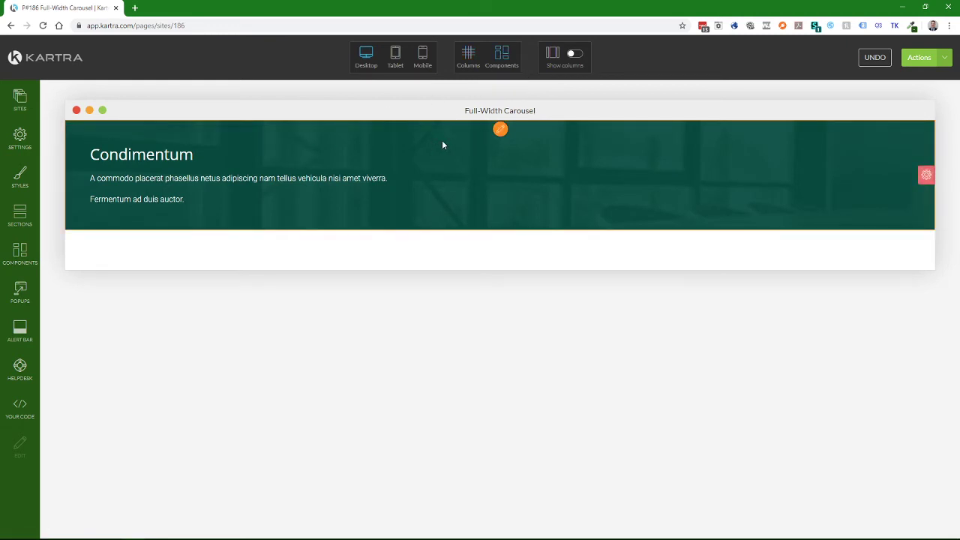
{"action": "left_click", "coordinate": [178, 199]}
{"action": "mouse_move", "coordinate": [300, 198]}
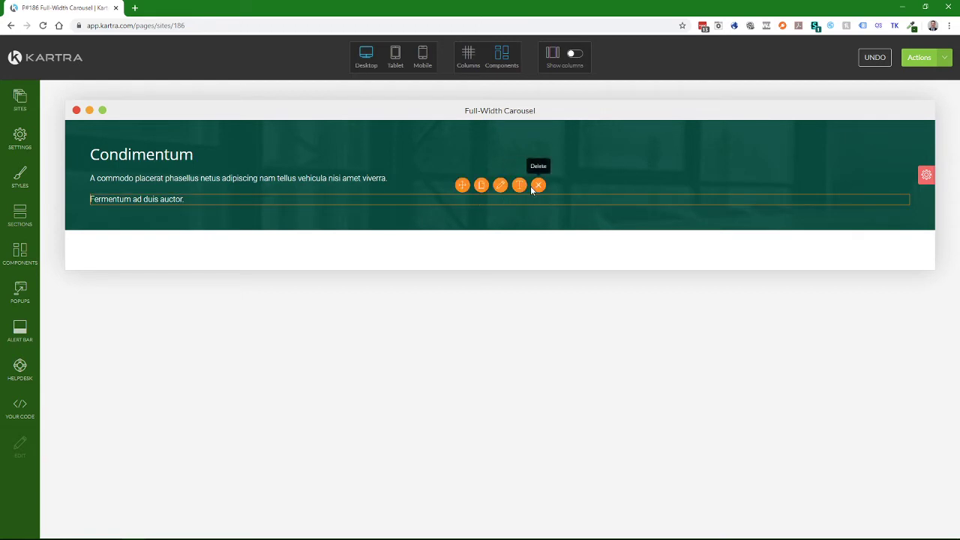
{"action": "left_click", "coordinate": [536, 185]}
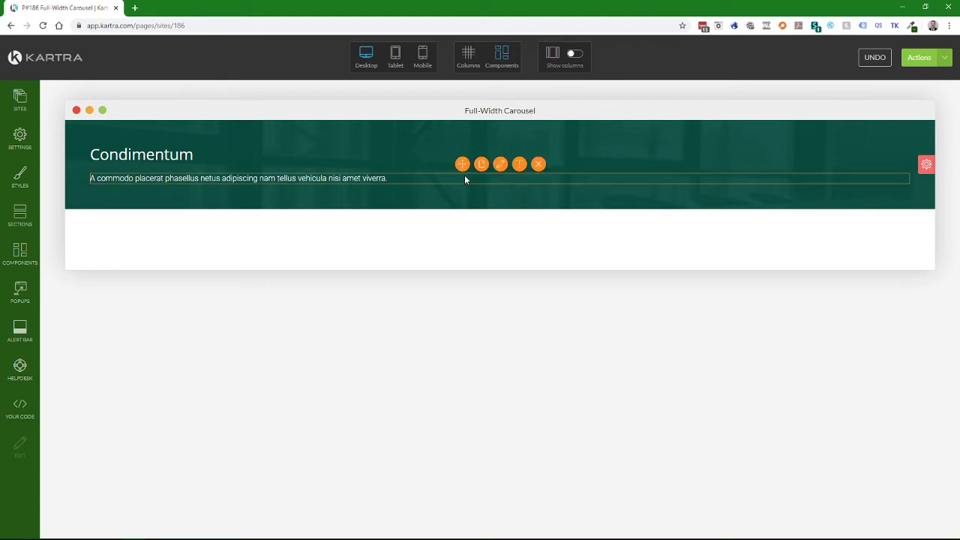
{"action": "left_click", "coordinate": [537, 165]}
{"action": "mouse_move", "coordinate": [142, 154]}
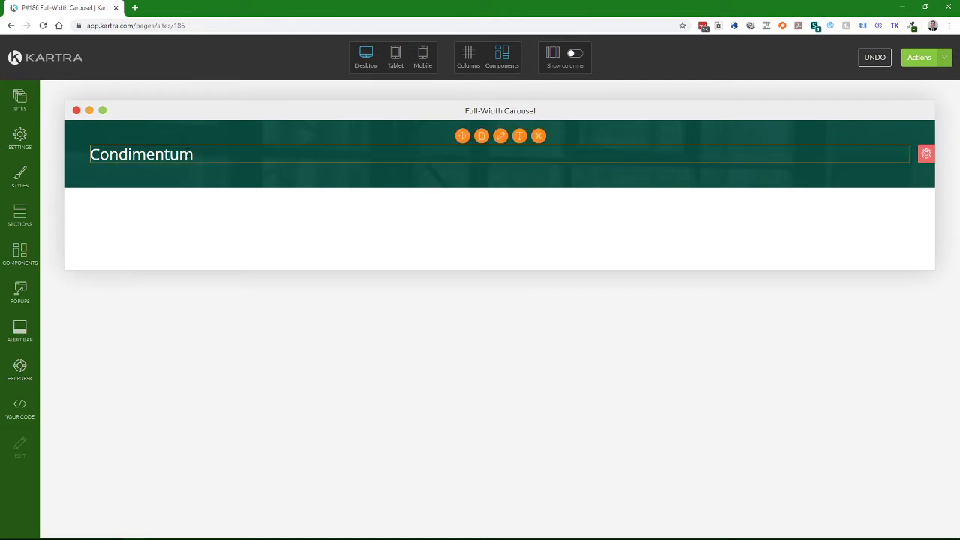
{"action": "left_click", "coordinate": [537, 136]}
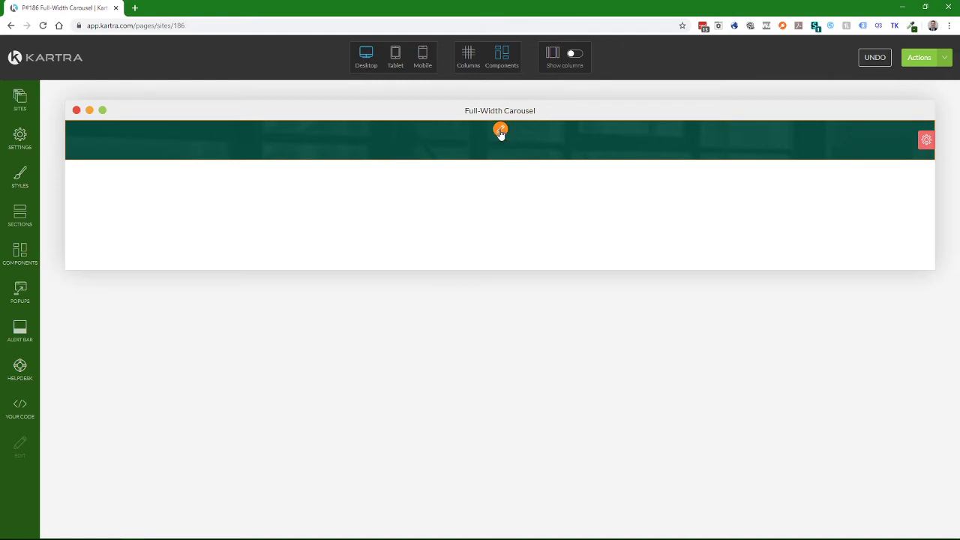
Unselect the green band's background image in the Image Library and apply the removal.
{"action": "left_click", "coordinate": [500, 131]}
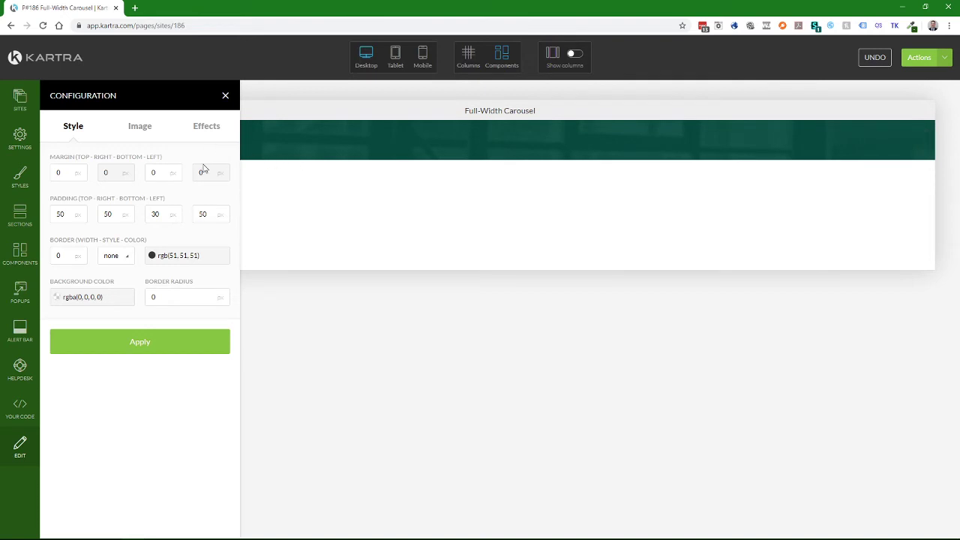
{"action": "left_click", "coordinate": [140, 128]}
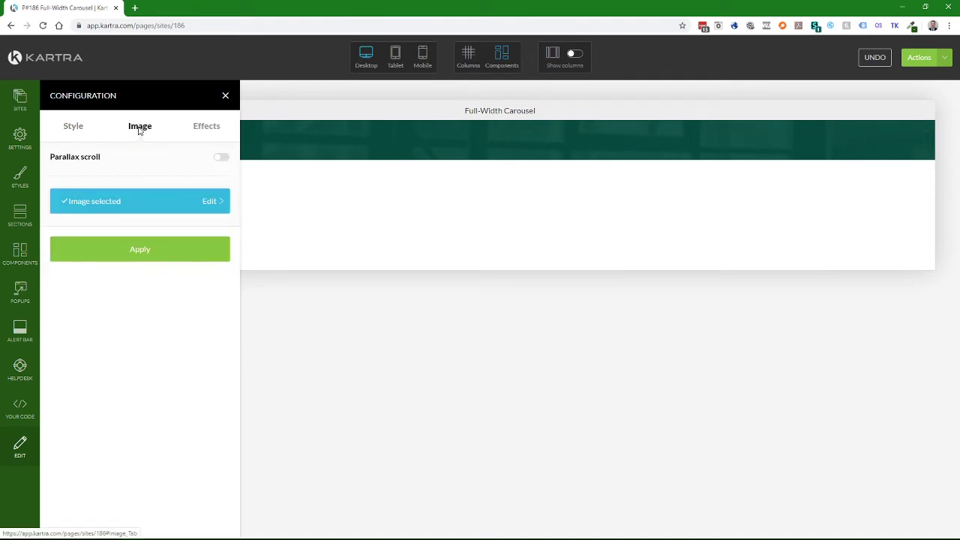
{"action": "left_click", "coordinate": [100, 201]}
{"action": "mouse_move", "coordinate": [305, 196]}
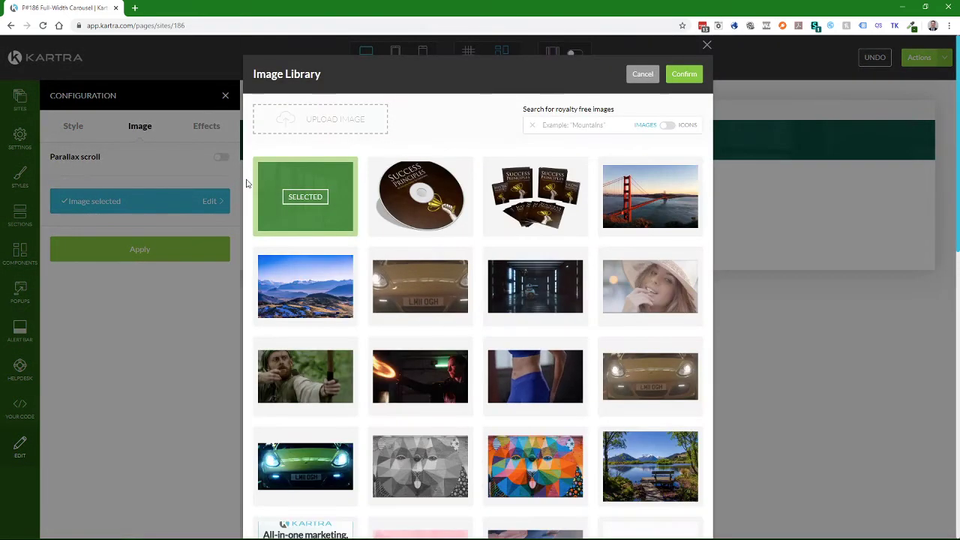
{"action": "left_click", "coordinate": [305, 198]}
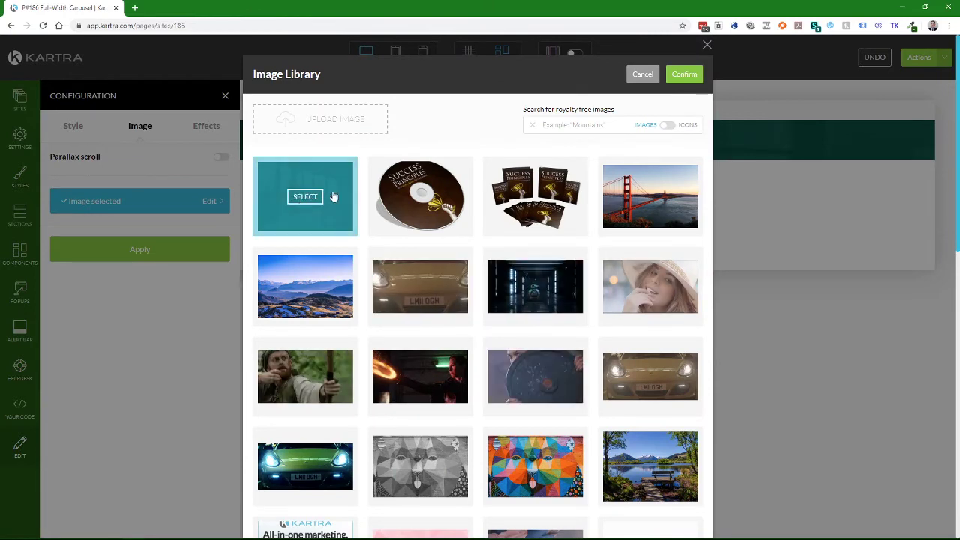
{"action": "left_click", "coordinate": [684, 74]}
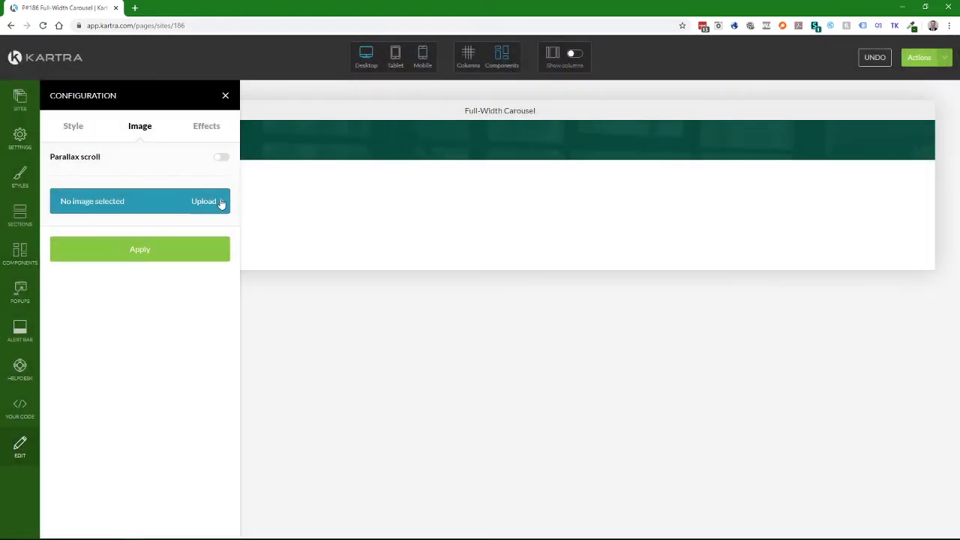
{"action": "left_click", "coordinate": [139, 249]}
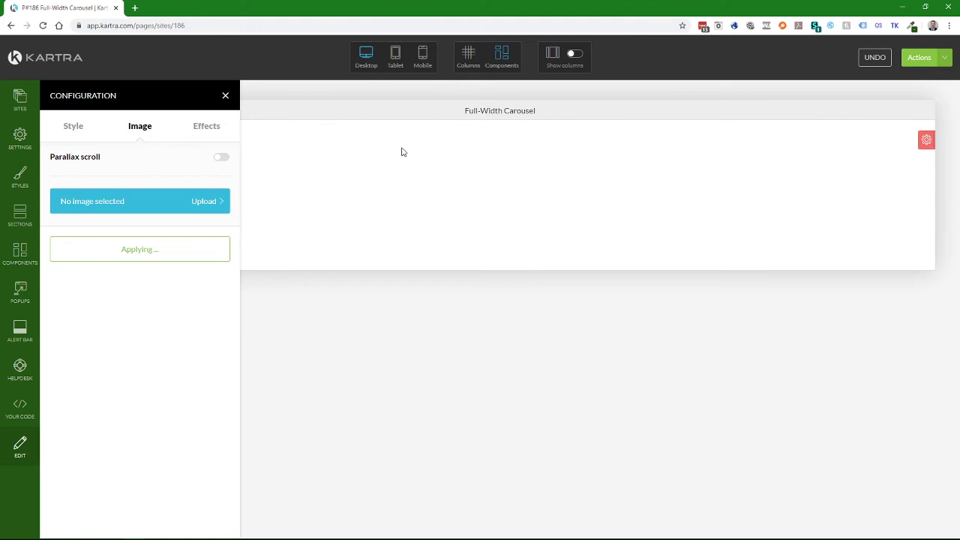
Give the inner row padding of 15 top and 0 right, bottom and left.
{"action": "left_click", "coordinate": [75, 129]}
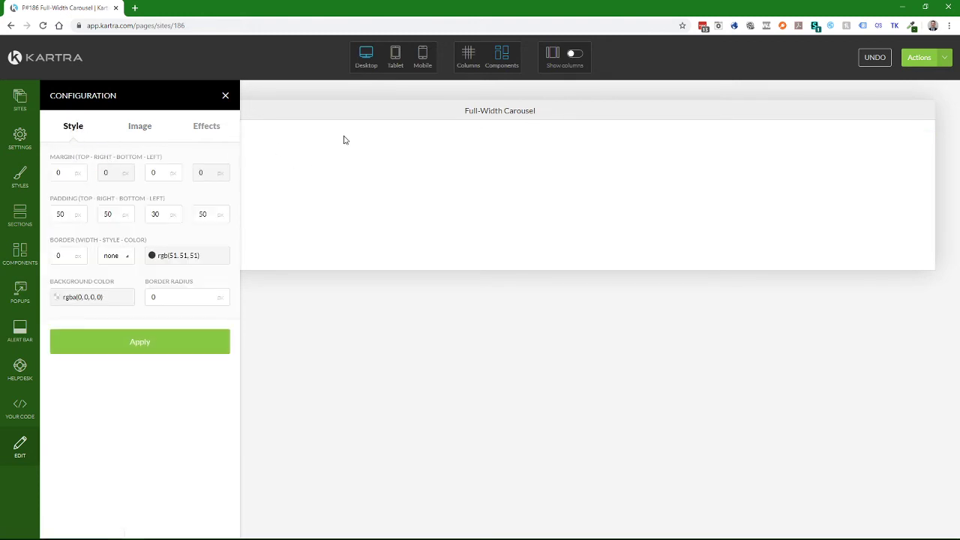
{"action": "mouse_move", "coordinate": [500, 139]}
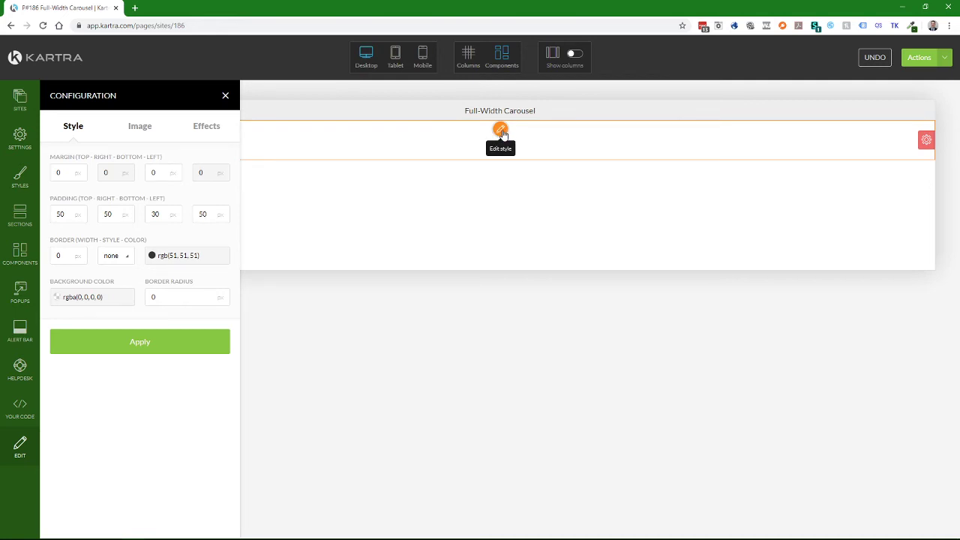
{"action": "left_click", "coordinate": [500, 132]}
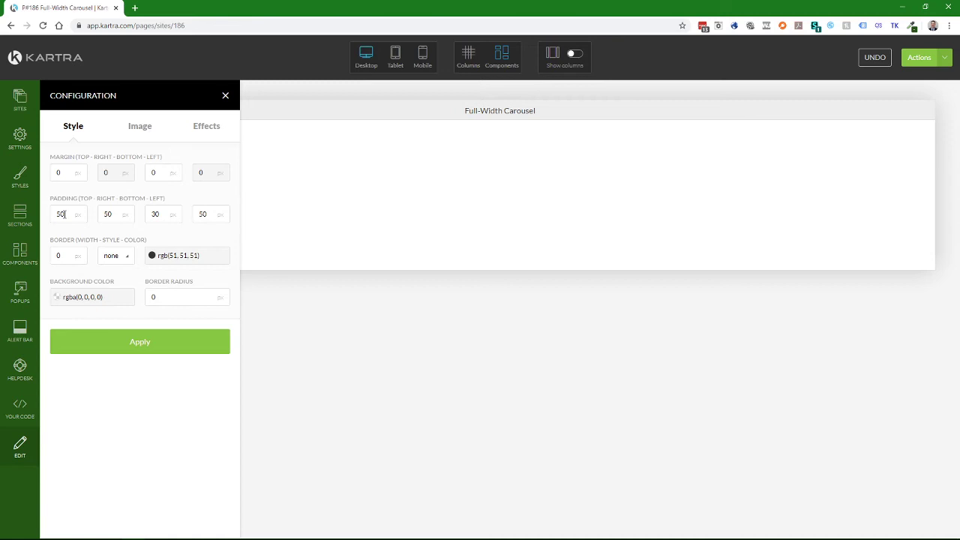
{"action": "double_click", "coordinate": [60, 214]}
{"action": "key", "text": "Tab"}
{"action": "key", "text": "Tab"}
{"action": "type", "text": "0"}
{"action": "left_click", "coordinate": [138, 346]}
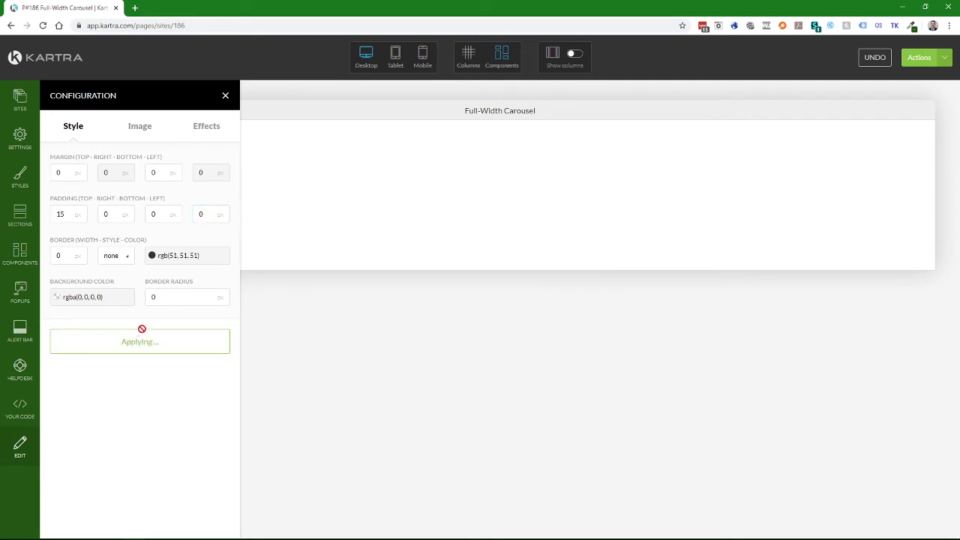
Drag a template from Components > Carousels into the empty section and close the templates panel.
{"action": "left_click", "coordinate": [29, 251]}
{"action": "scroll", "coordinate": [146, 198], "scroll_direction": "down", "scroll_amount": 3}
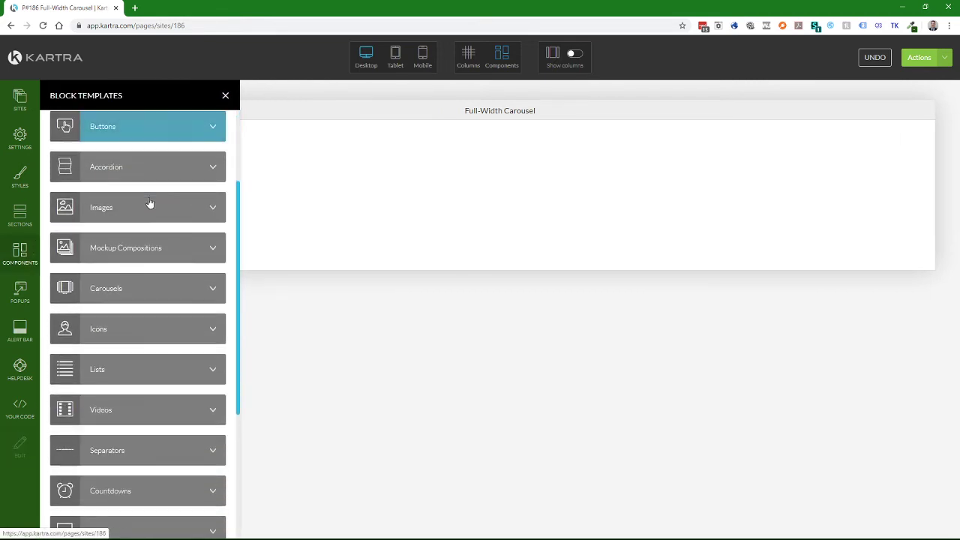
{"action": "scroll", "coordinate": [149, 202], "scroll_direction": "down", "scroll_amount": 1}
{"action": "left_click", "coordinate": [112, 270]}
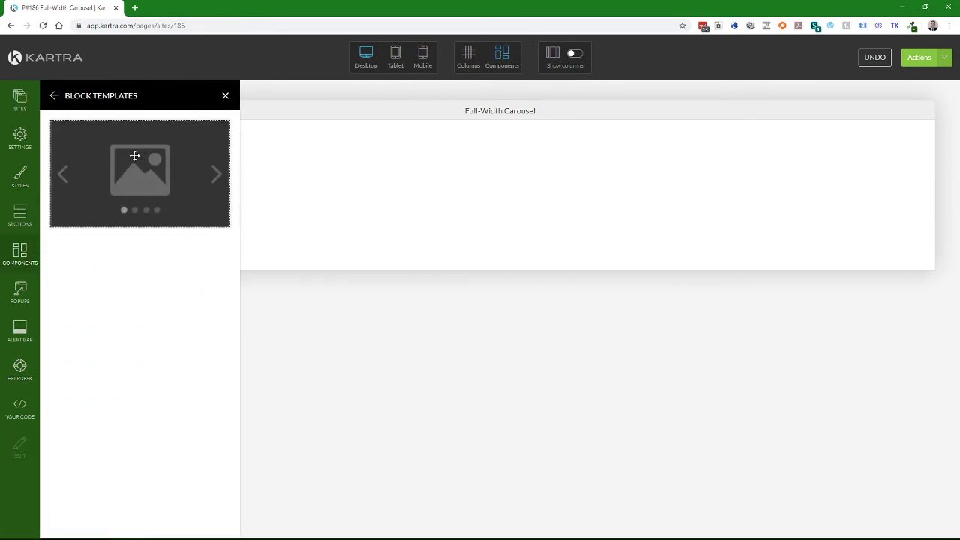
{"action": "mouse_move", "coordinate": [134, 155]}
{"action": "left_mouse_down"}
{"action": "mouse_move", "coordinate": [374, 136]}
{"action": "mouse_move", "coordinate": [371, 129]}
{"action": "left_mouse_up"}
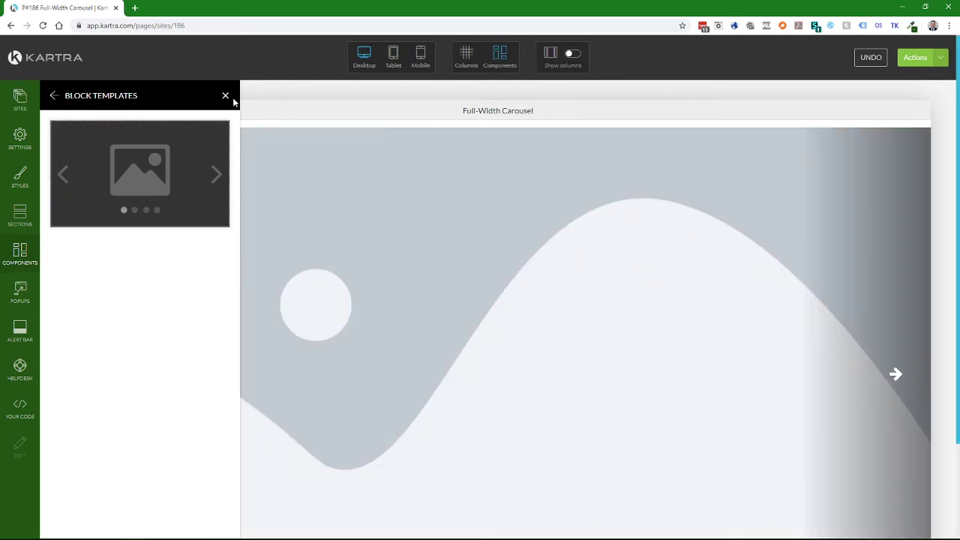
{"action": "left_click", "coordinate": [225, 96]}
{"action": "scroll", "coordinate": [330, 276], "scroll_direction": "down", "scroll_amount": 2}
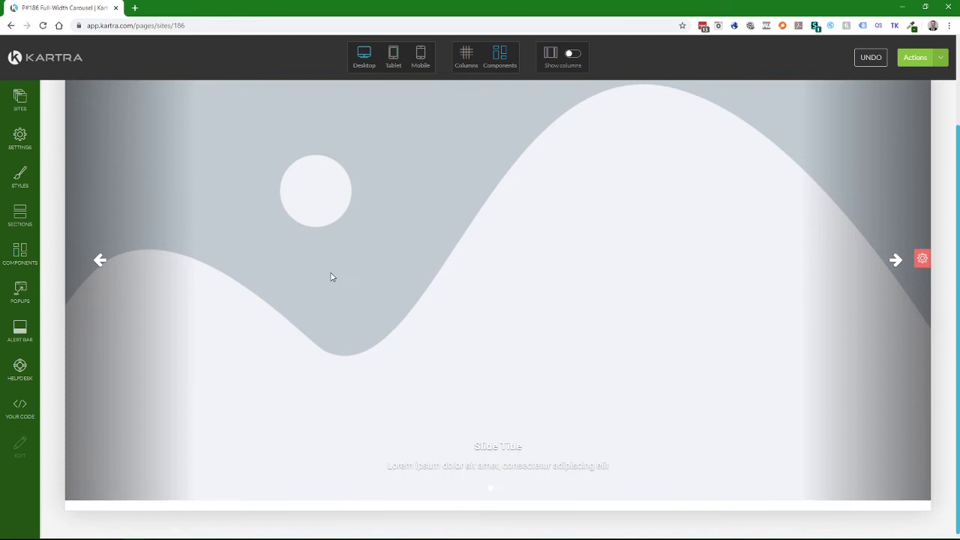
{"action": "scroll", "coordinate": [332, 276], "scroll_direction": "up", "scroll_amount": 2}
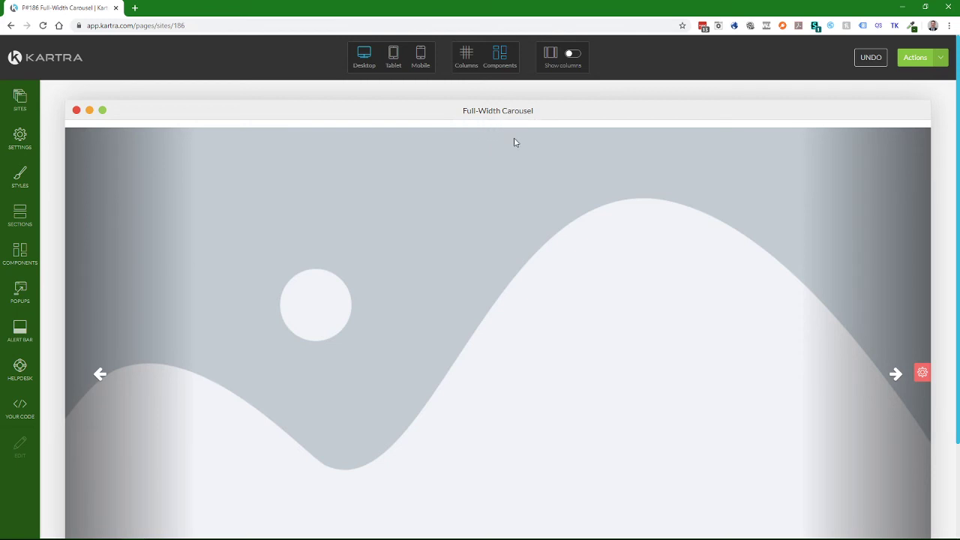
Configure the carousel for 2 slides with a 1-line text overlay.
{"action": "mouse_move", "coordinate": [475, 131]}
{"action": "left_click", "coordinate": [516, 129]}
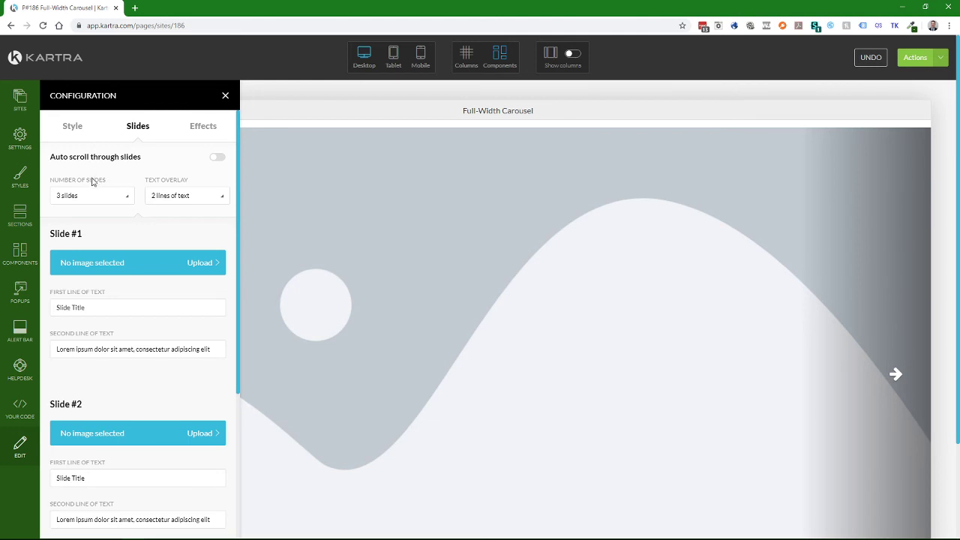
{"action": "left_click", "coordinate": [75, 196]}
{"action": "left_click", "coordinate": [75, 215]}
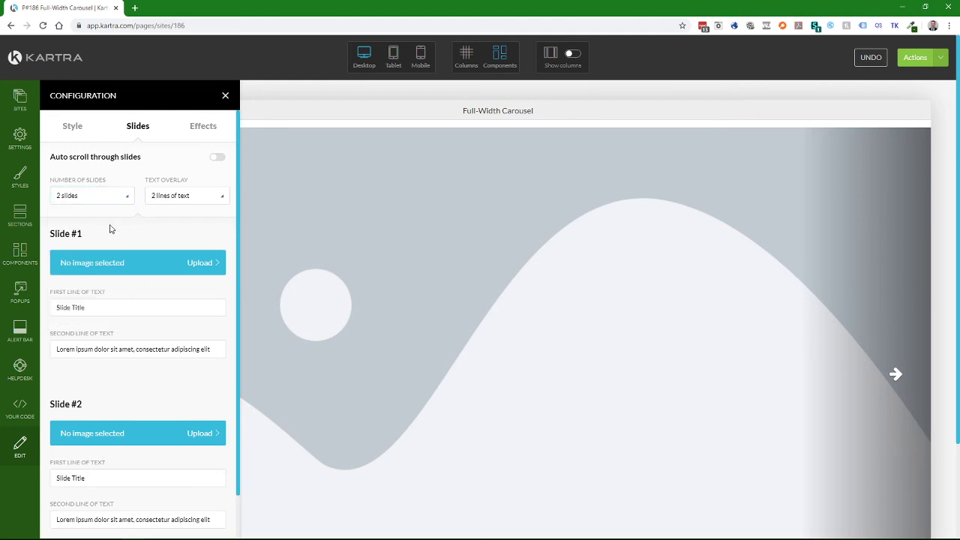
{"action": "left_click", "coordinate": [178, 197]}
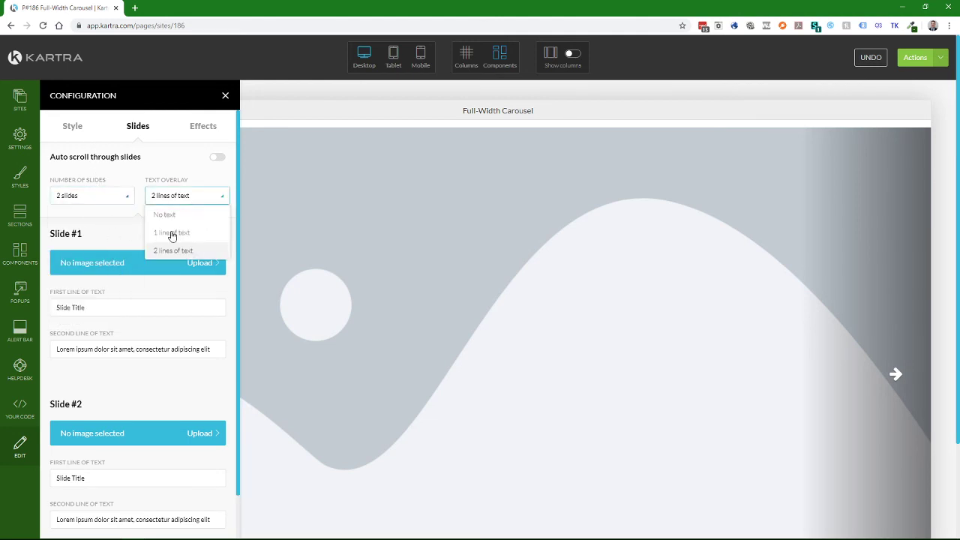
{"action": "left_click", "coordinate": [171, 233]}
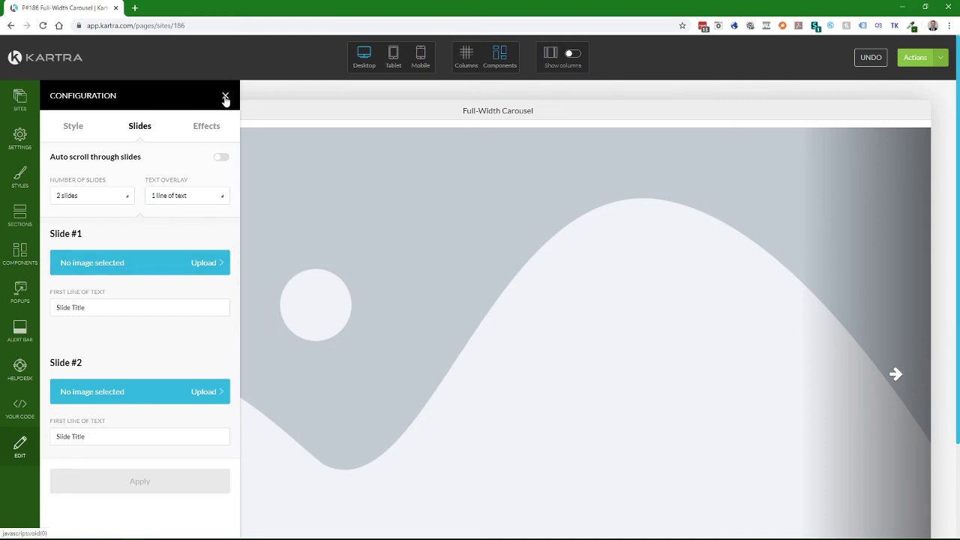
{"action": "left_click", "coordinate": [223, 98]}
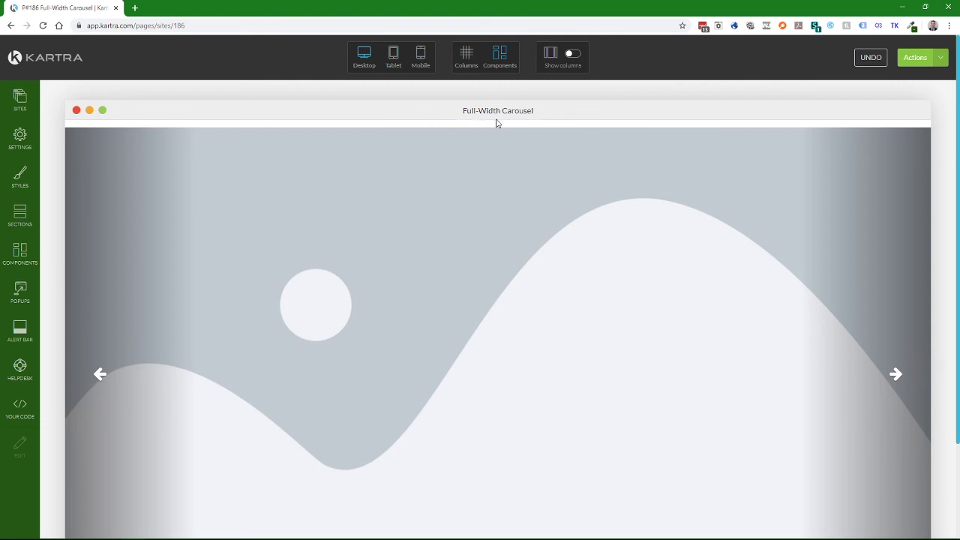
{"action": "mouse_move", "coordinate": [497, 131]}
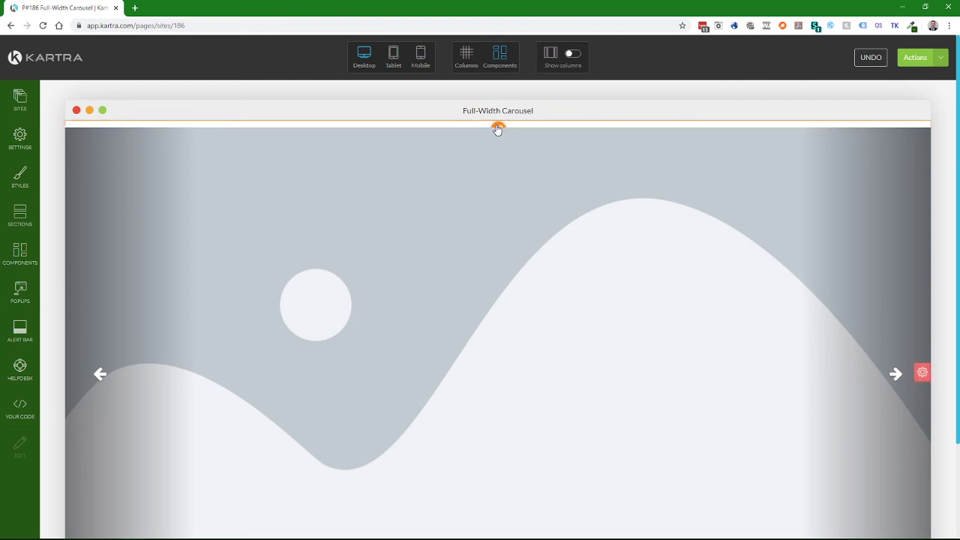
Set the section background colour to fully opaque black rgb(0,0,0) and apply it.
{"action": "left_click", "coordinate": [498, 129]}
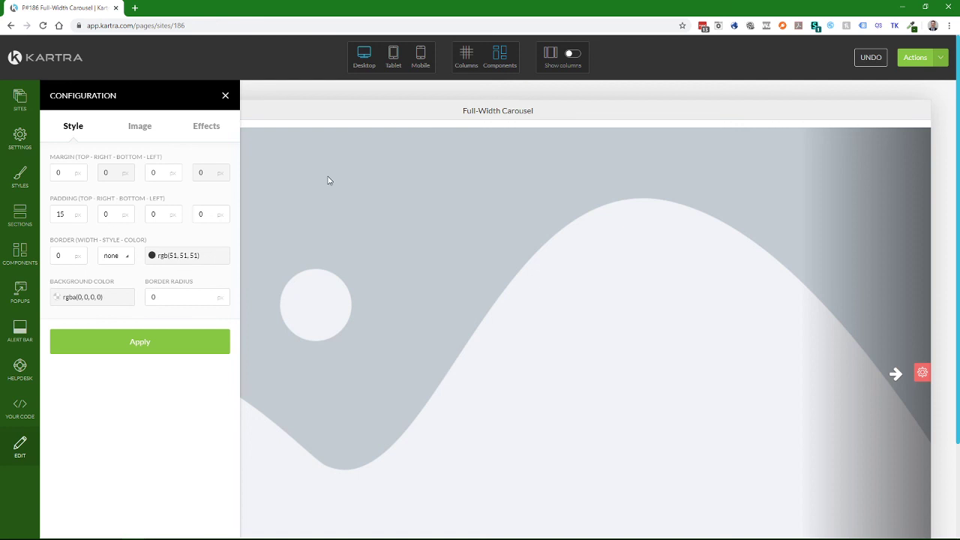
{"action": "left_click", "coordinate": [95, 299]}
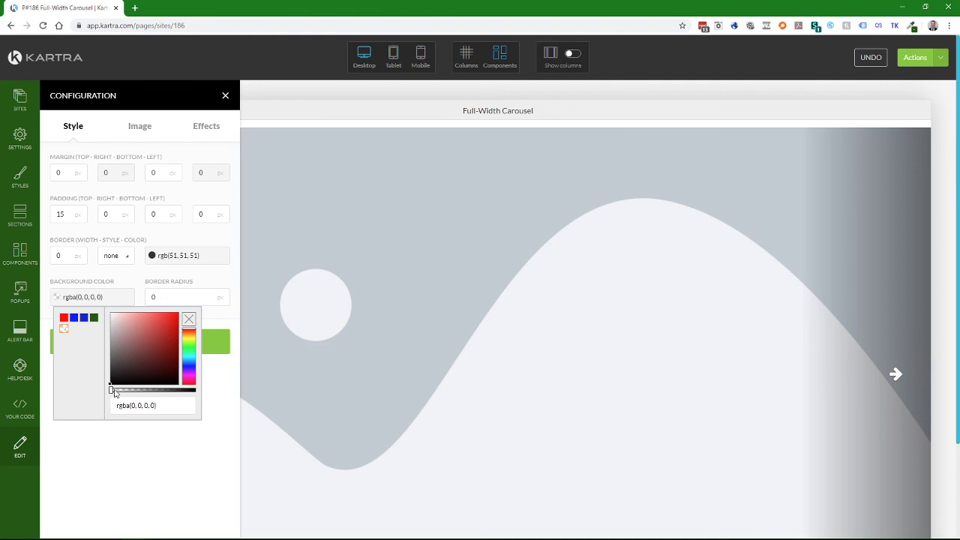
{"action": "left_click_drag", "start_coordinate": [110, 390], "coordinate": [198, 393]}
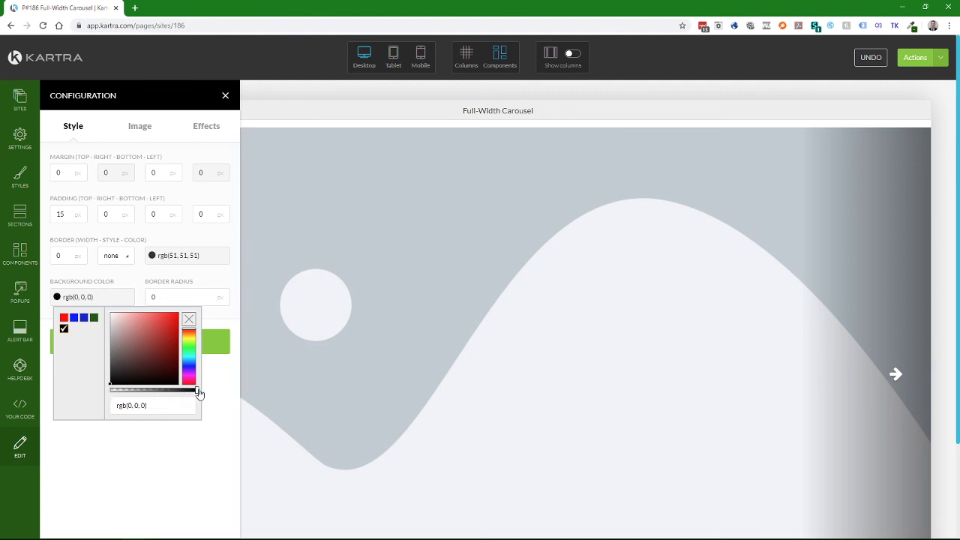
{"action": "left_click", "coordinate": [91, 298]}
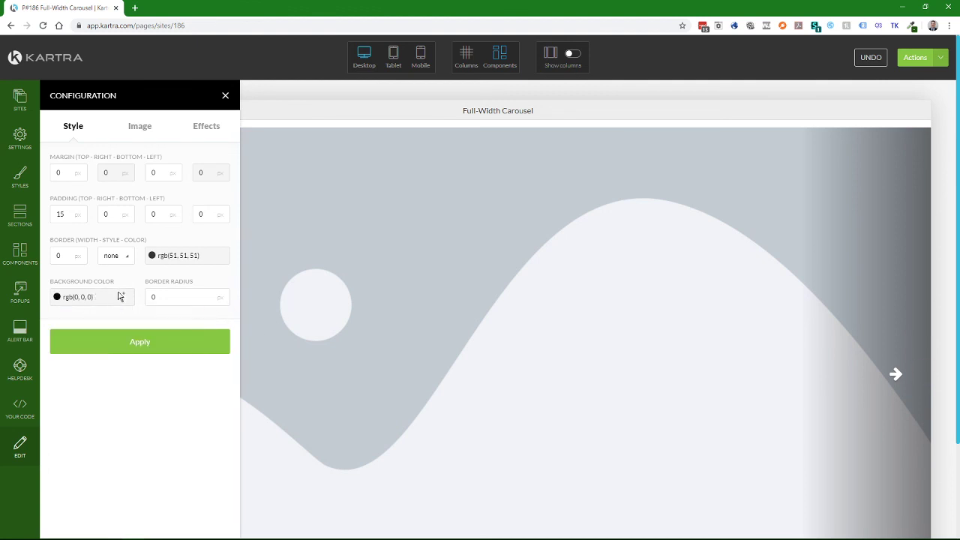
{"action": "left_click", "coordinate": [151, 343]}
Close the section settings and scroll to review the carousel above its black strip.
{"action": "scroll", "coordinate": [568, 219], "scroll_direction": "down", "scroll_amount": 2}
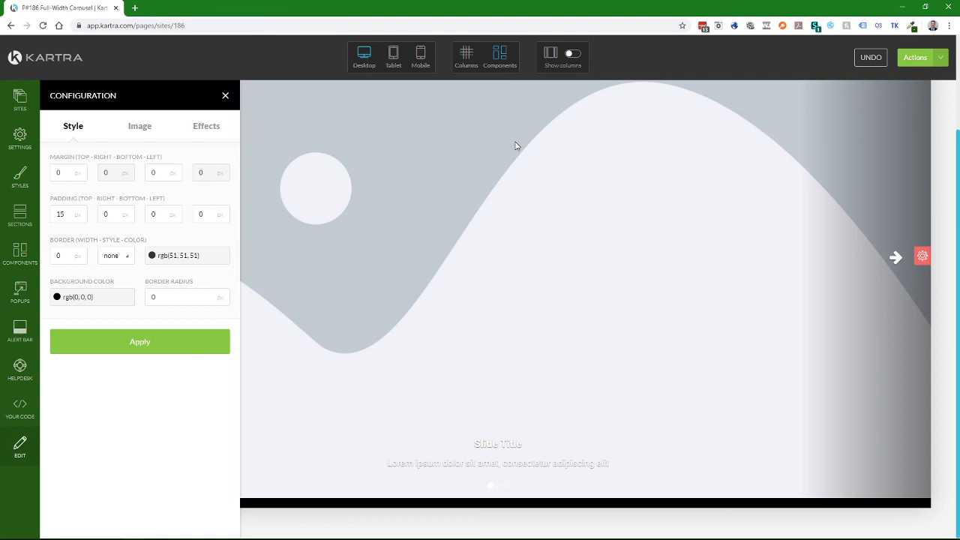
{"action": "scroll", "coordinate": [514, 146], "scroll_direction": "up", "scroll_amount": 2}
{"action": "left_click", "coordinate": [225, 98]}
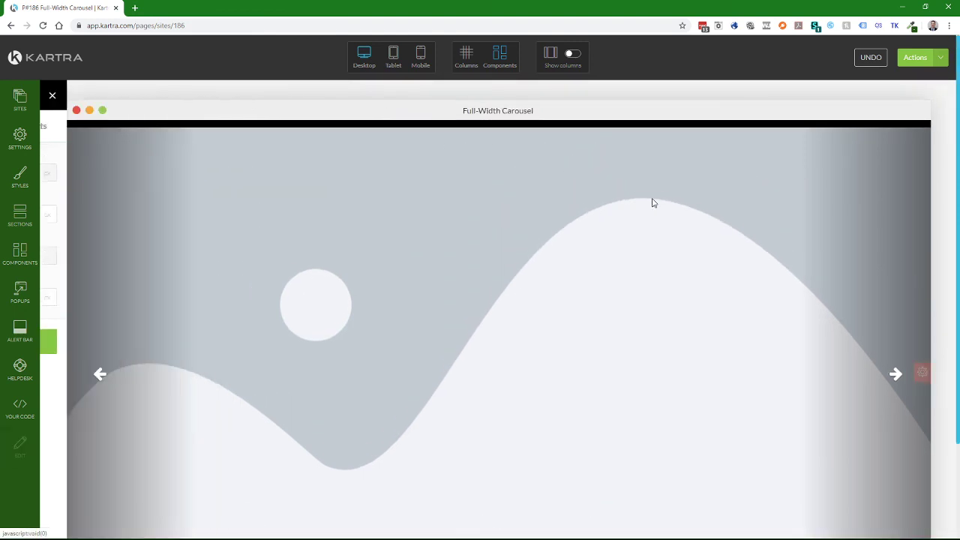
{"action": "scroll", "coordinate": [651, 288], "scroll_direction": "down", "scroll_amount": 2}
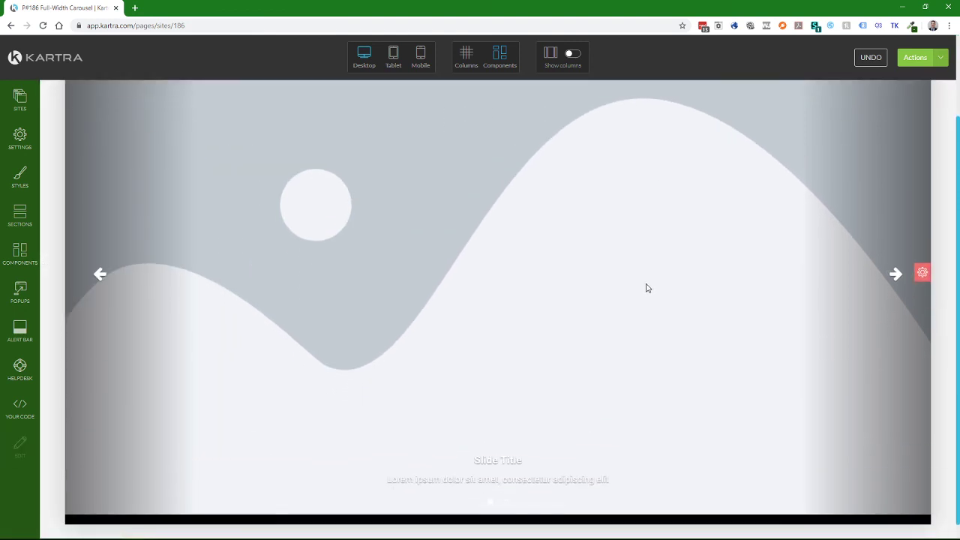
{"action": "scroll", "coordinate": [648, 288], "scroll_direction": "up", "scroll_amount": 2}
{"action": "scroll", "coordinate": [645, 287], "scroll_direction": "down", "scroll_amount": 1}
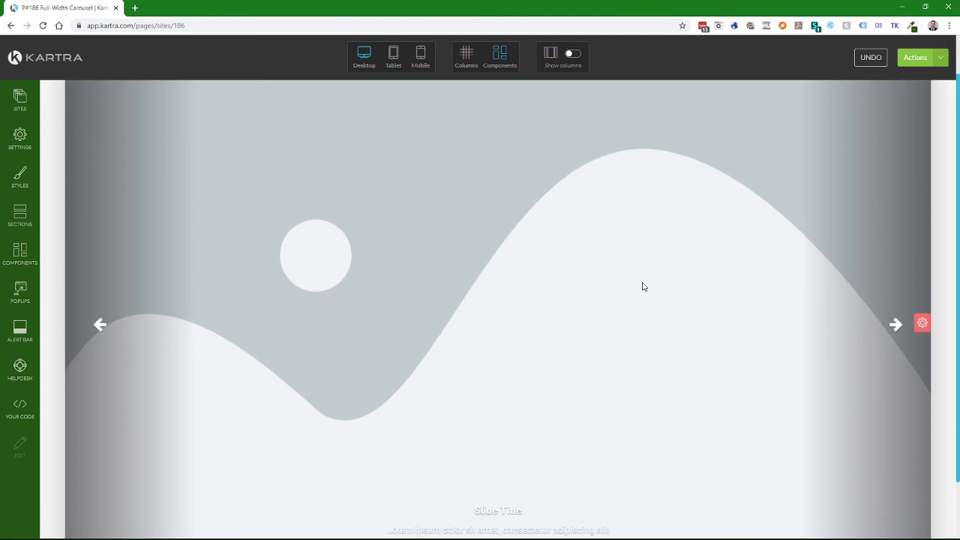
{"action": "scroll", "coordinate": [644, 286], "scroll_direction": "down", "scroll_amount": 1}
{"action": "scroll", "coordinate": [643, 286], "scroll_direction": "down", "scroll_amount": 1}
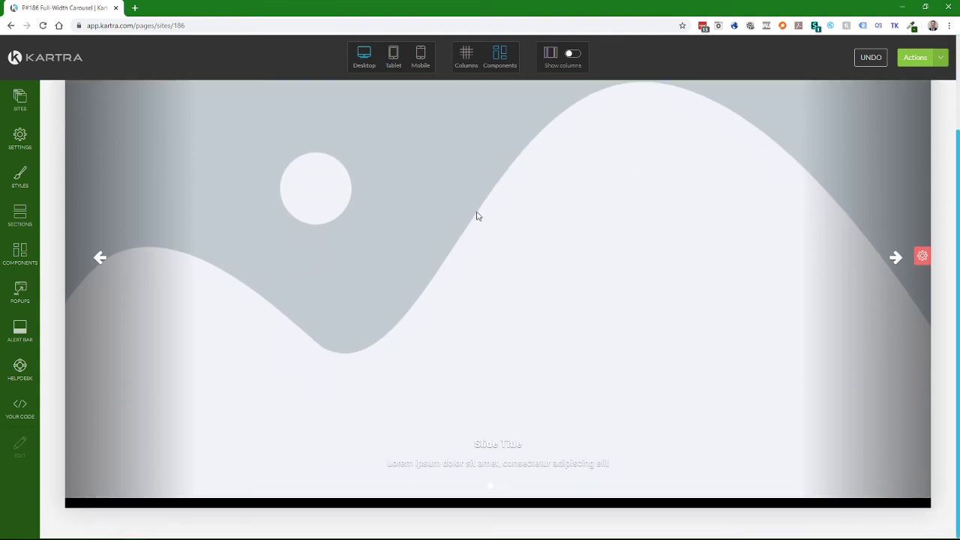